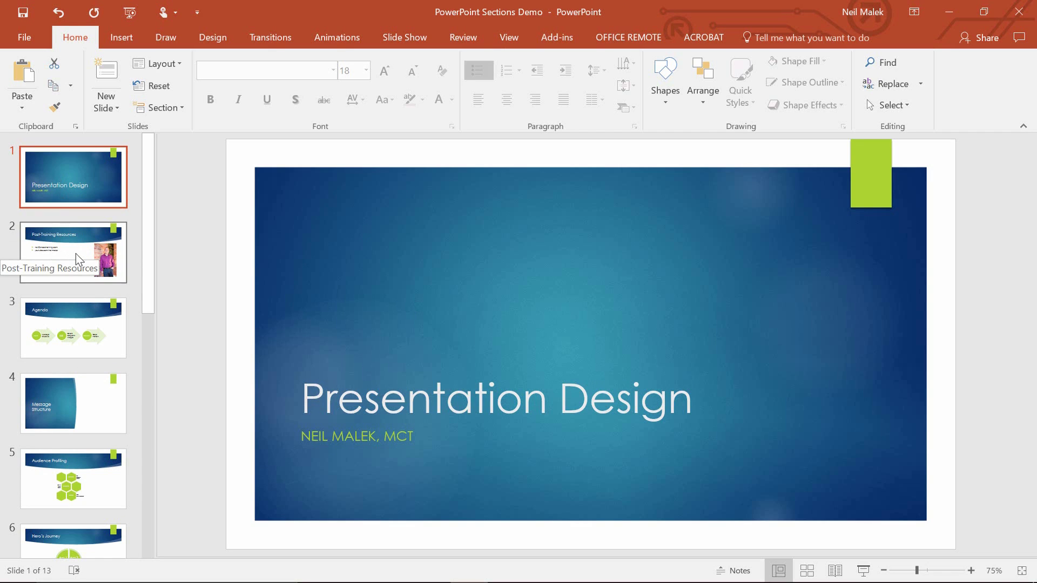
# Step: Review the slides where each topic begins: Message Structure (4), Great Visuals (8) and Visual Consistency (11)
pyautogui.click(86, 411)
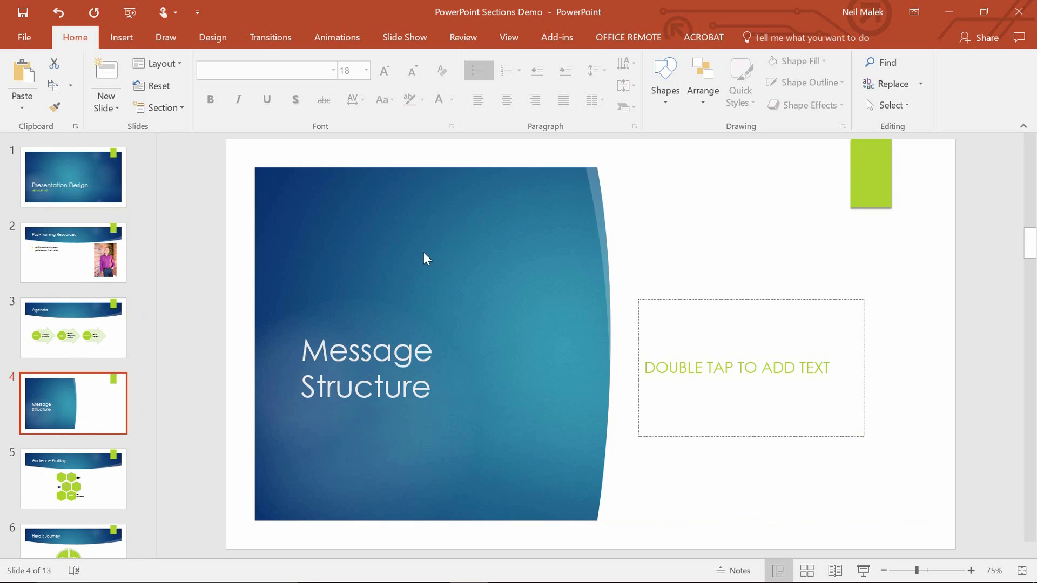
pyautogui.scroll(-6, 24, 349)
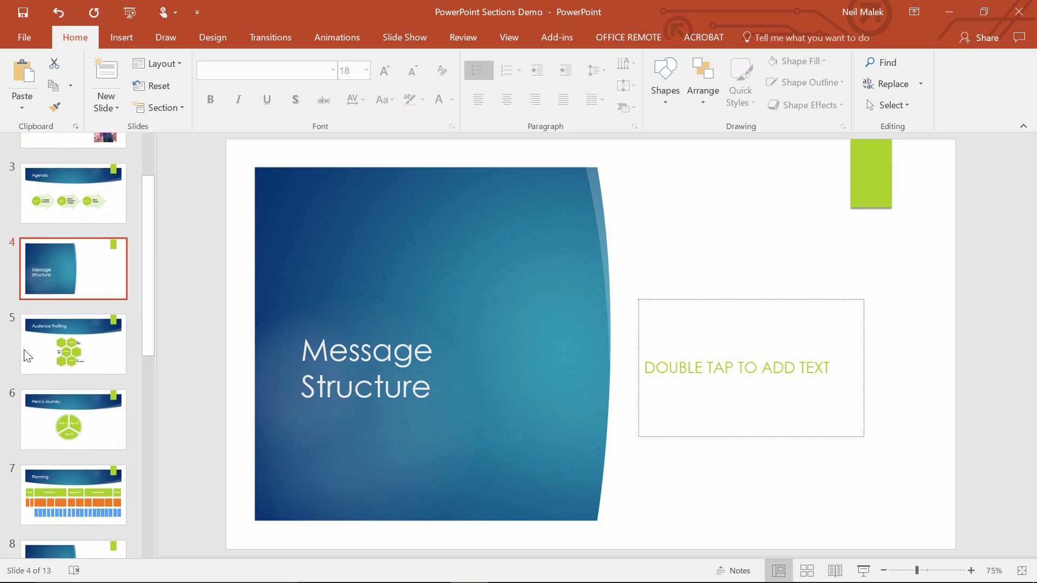
pyautogui.click(80, 388)
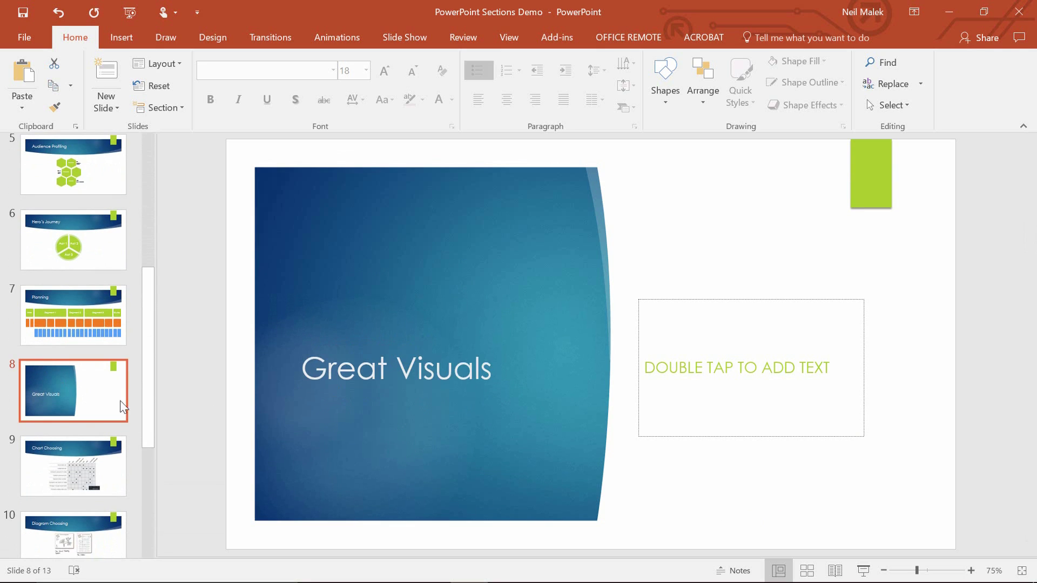
pyautogui.scroll(-3, 56, 349)
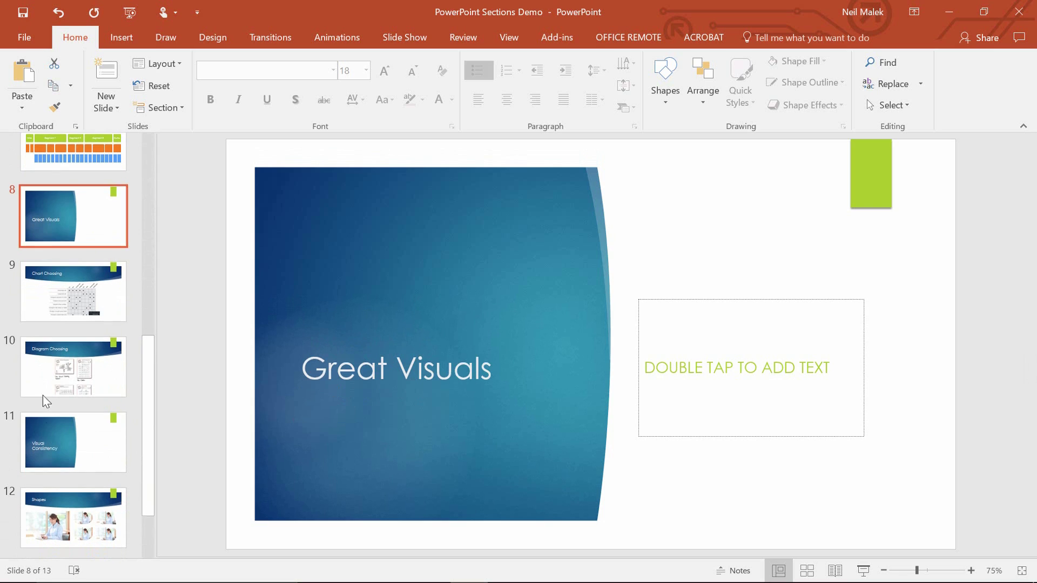
pyautogui.click(56, 443)
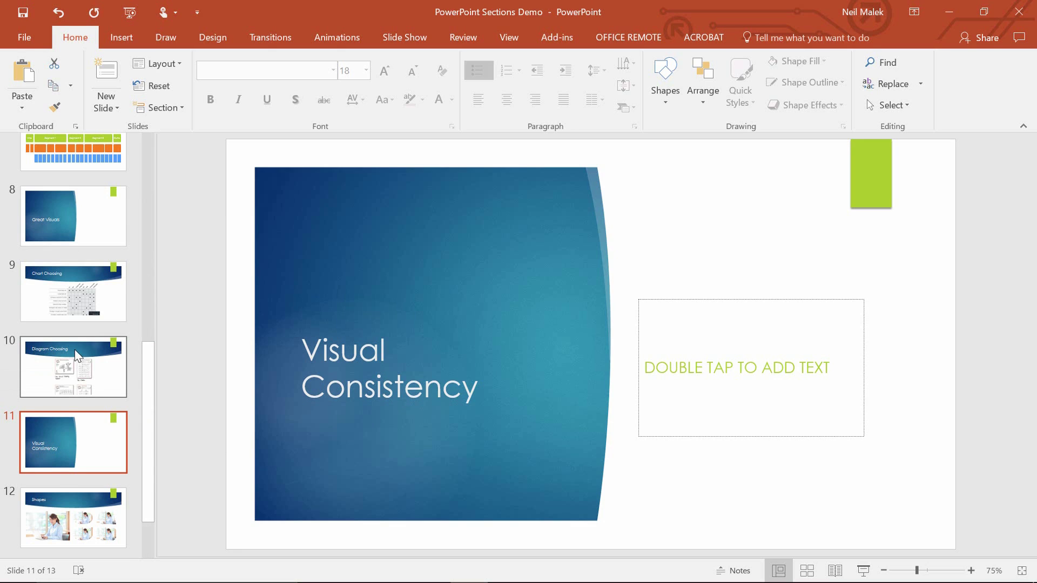
pyautogui.scroll(-2, 75, 350)
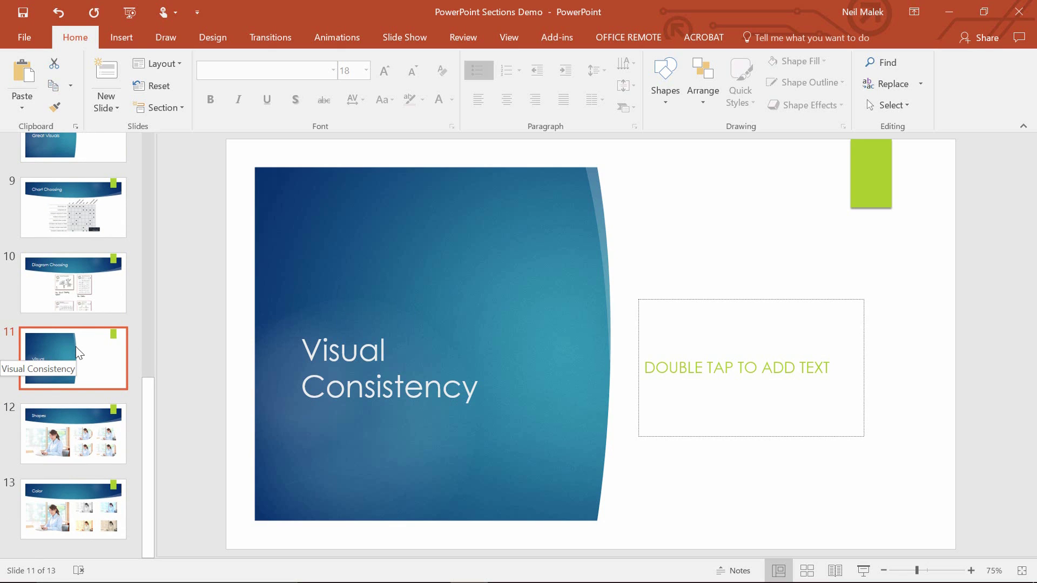
pyautogui.scroll(10, 78, 352)
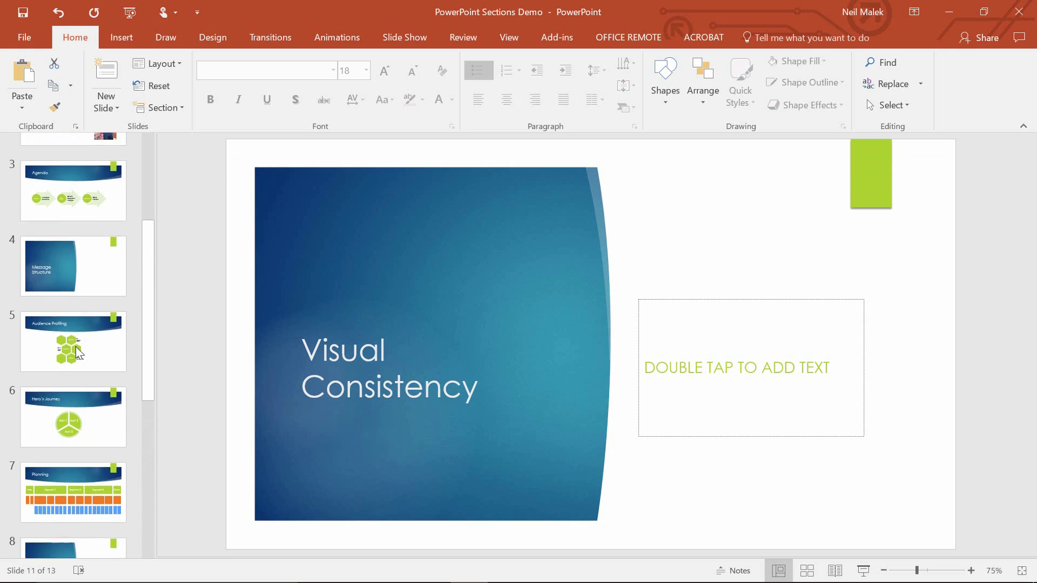
pyautogui.scroll(3, 76, 348)
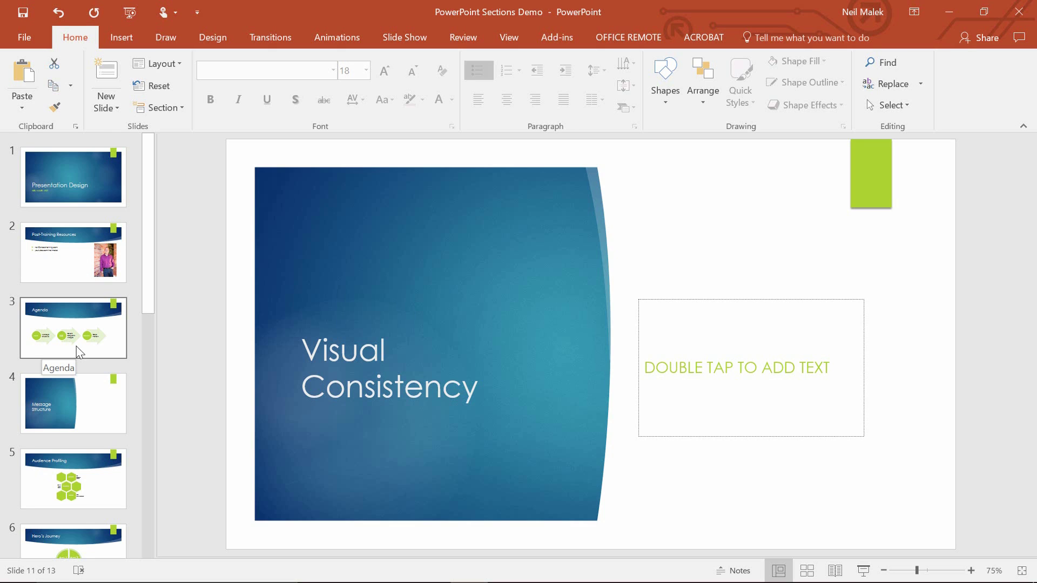
# Step: Add a section starting at slide 1 and name it 'Intro'
pyautogui.click(49, 170)
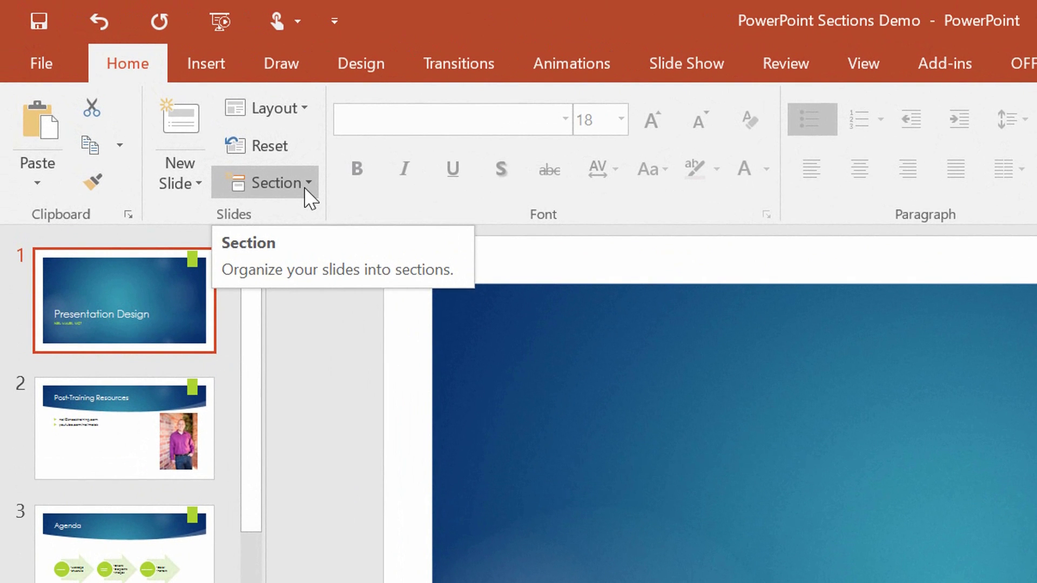
pyautogui.click(198, 121)
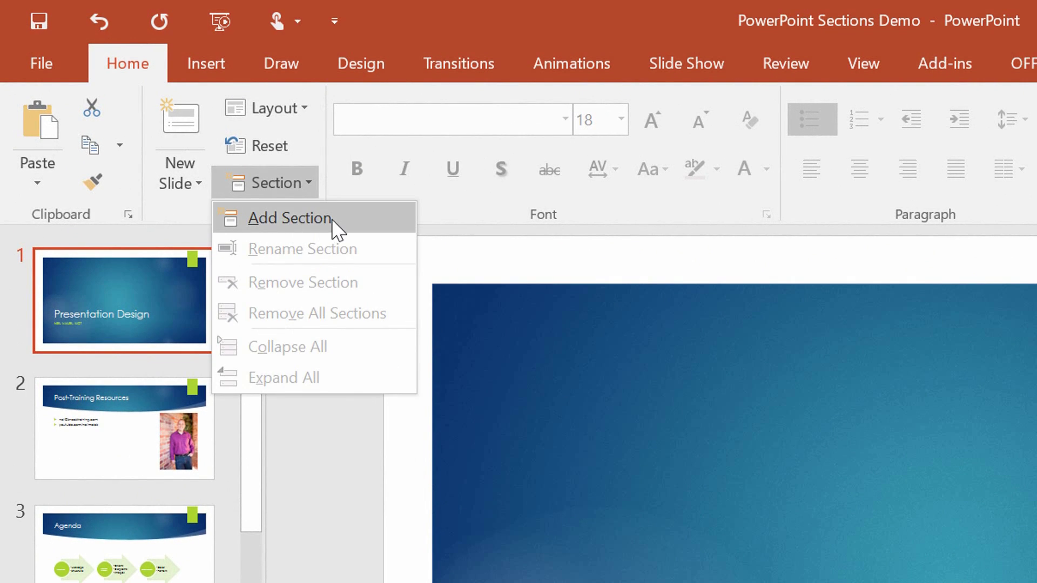
pyautogui.click(290, 217)
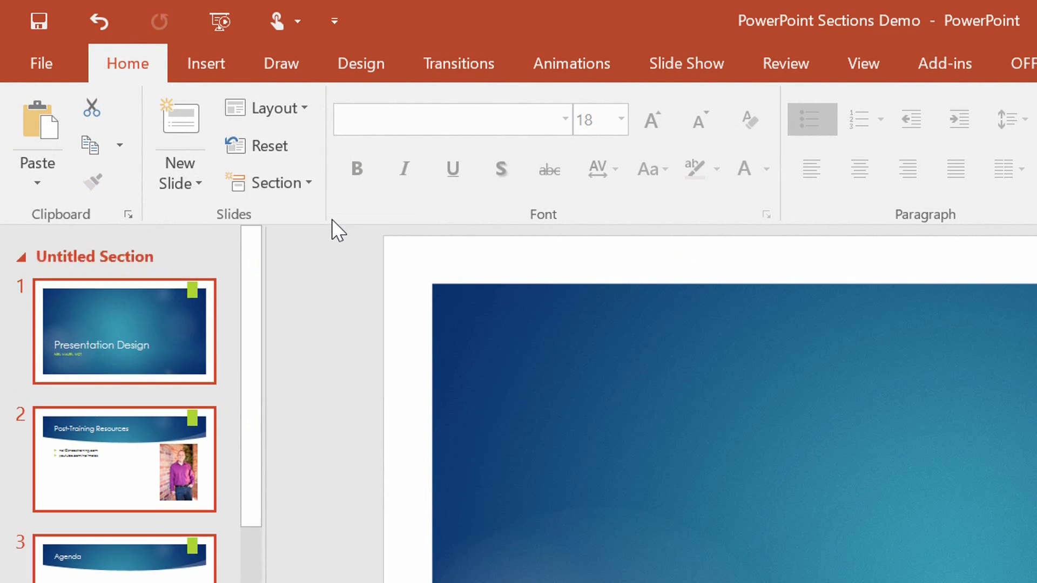
pyautogui.rightClick(95, 256)
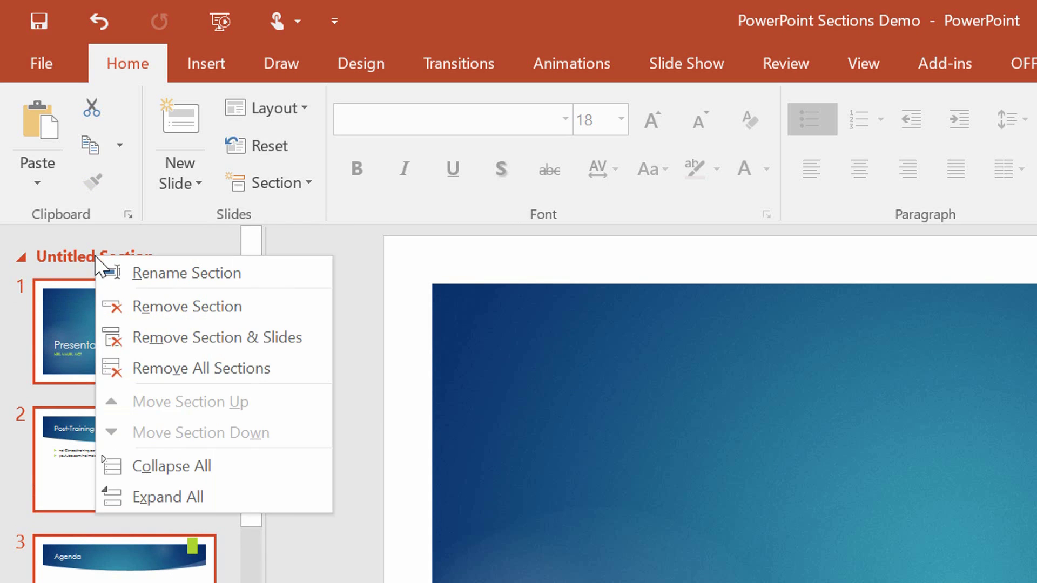
pyautogui.click(143, 274)
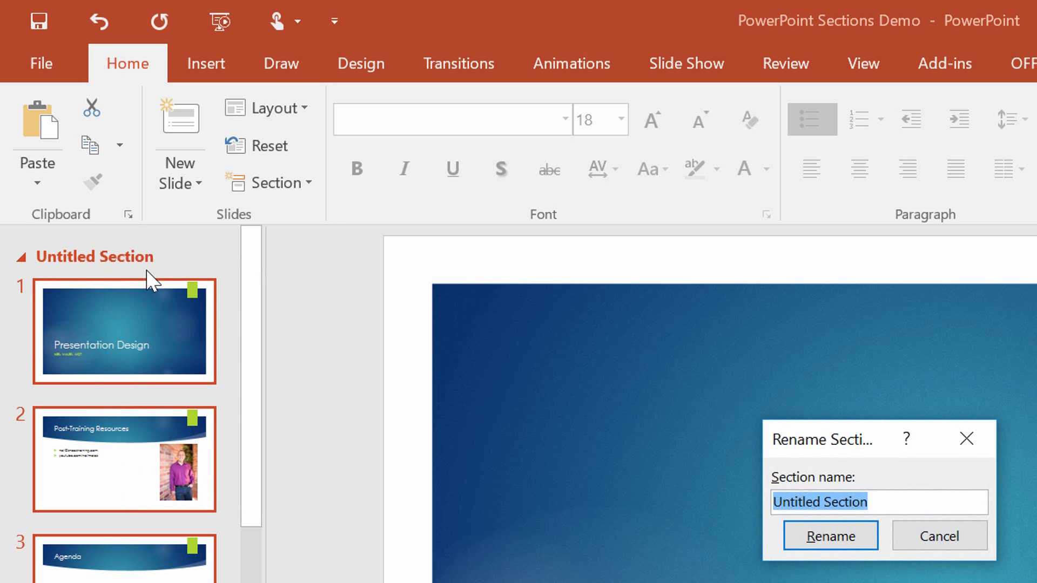
pyautogui.write('Intro')
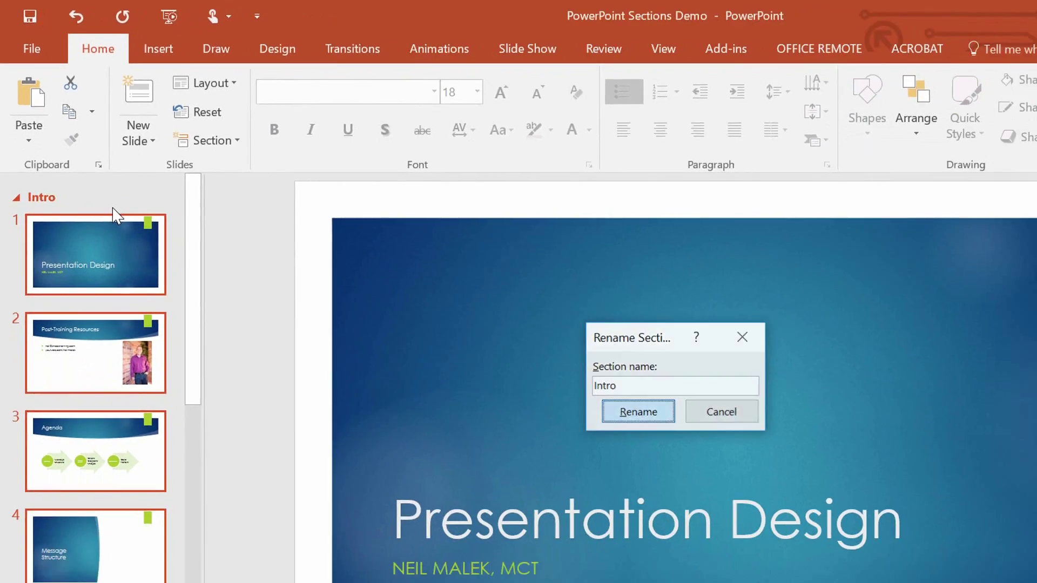
pyautogui.press('Return')
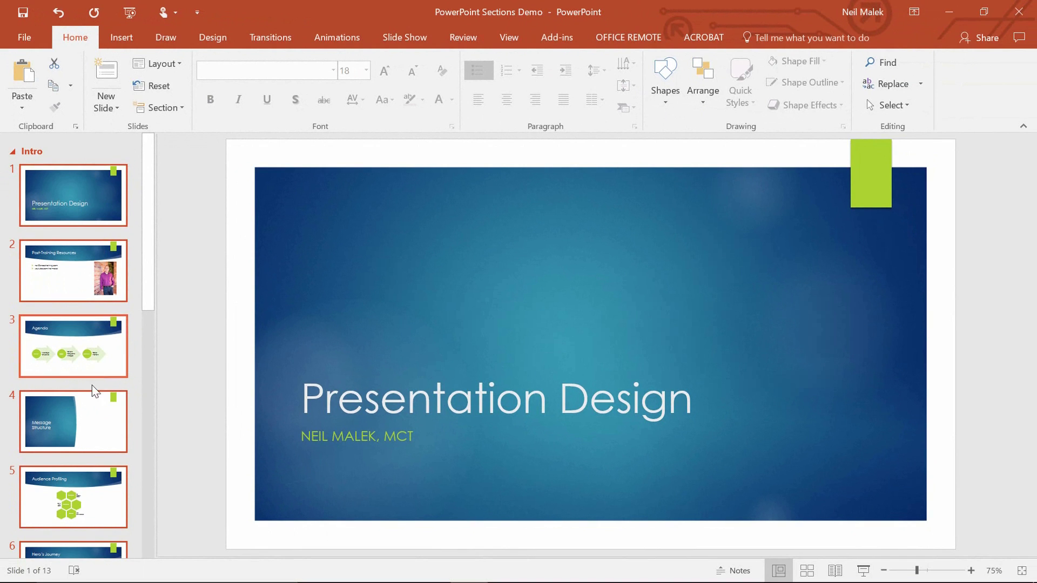
# Step: Add a section at slide 4 named 'Message Structure'
pyautogui.click(84, 420)
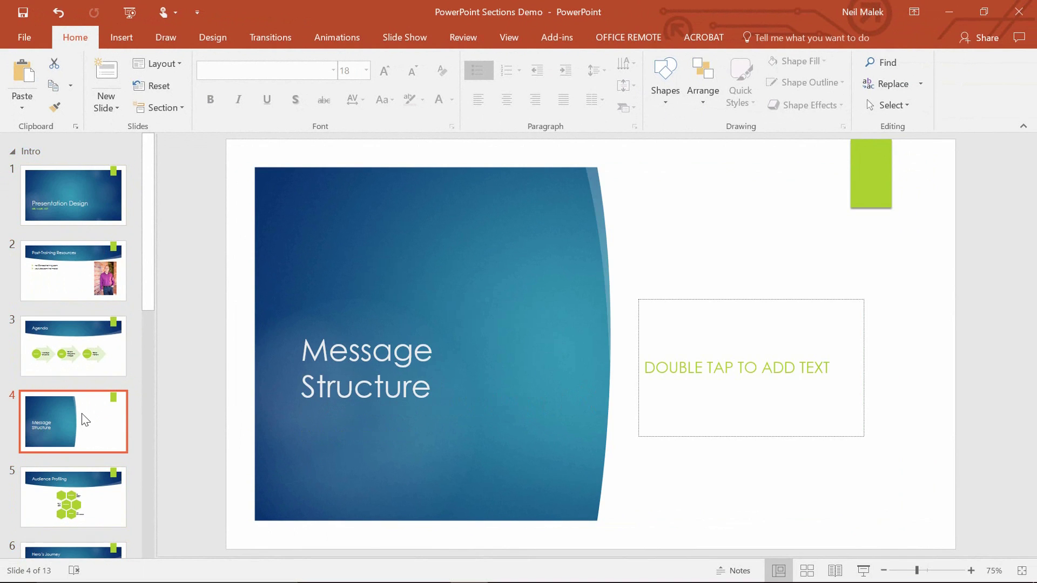
pyautogui.click(176, 108)
pyautogui.click(176, 128)
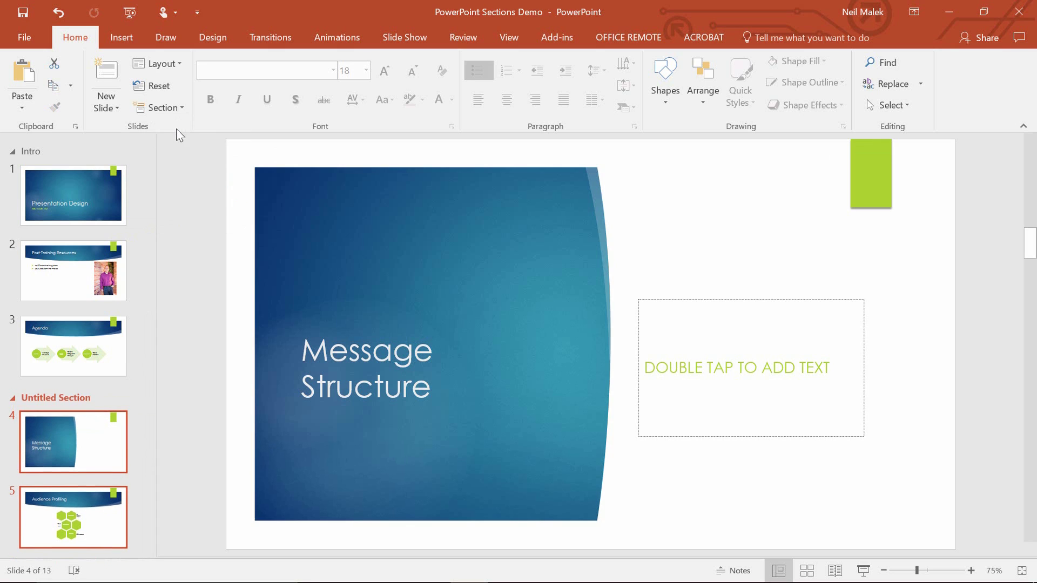
pyautogui.rightClick(73, 397)
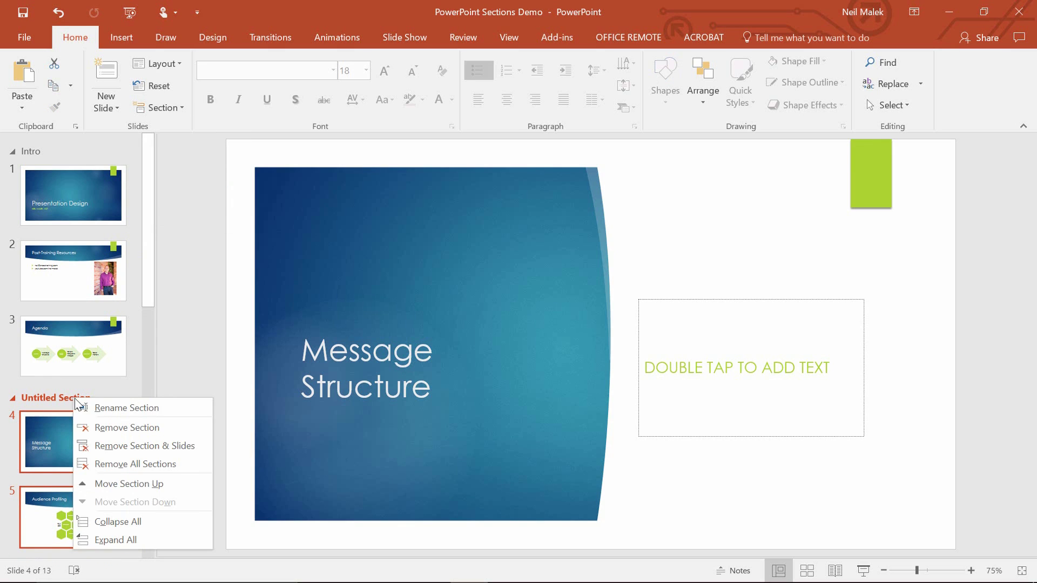
pyautogui.click(113, 412)
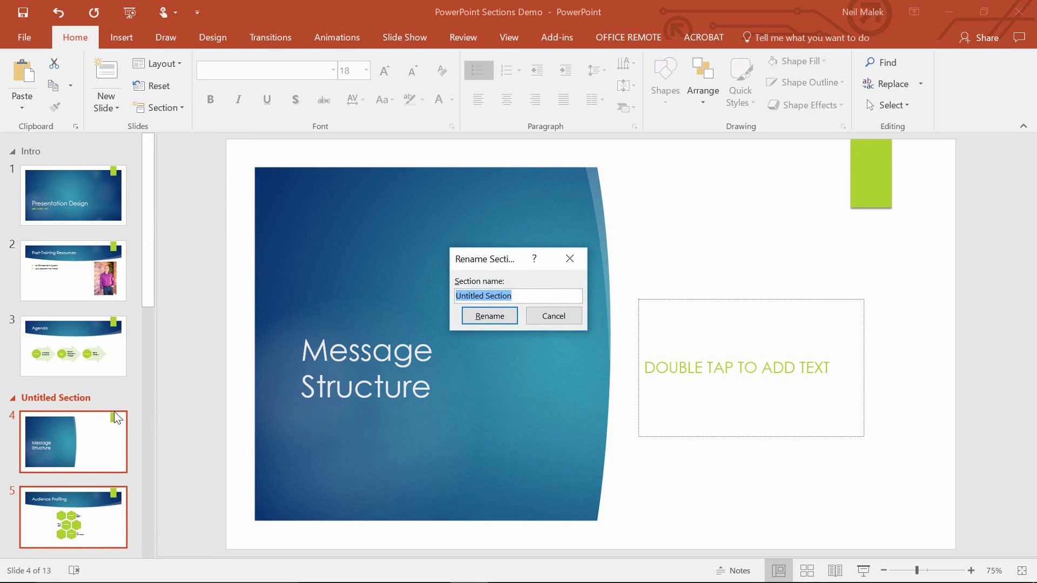
pyautogui.write('Message Structure')
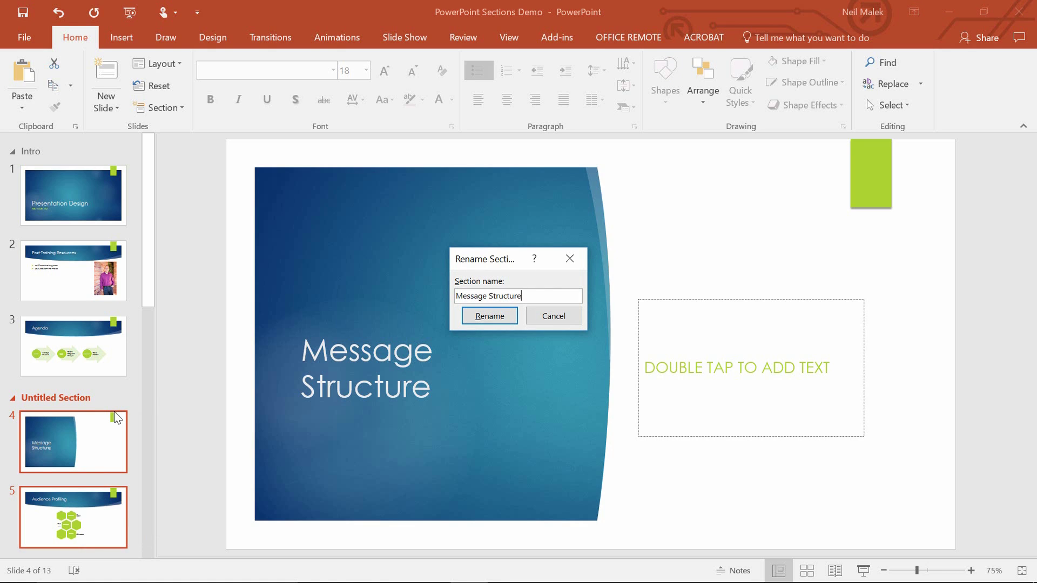
pyautogui.press('Return')
# Step: Add a section at slide 8 named 'Great Visuals'
pyautogui.scroll(-3, 98, 368)
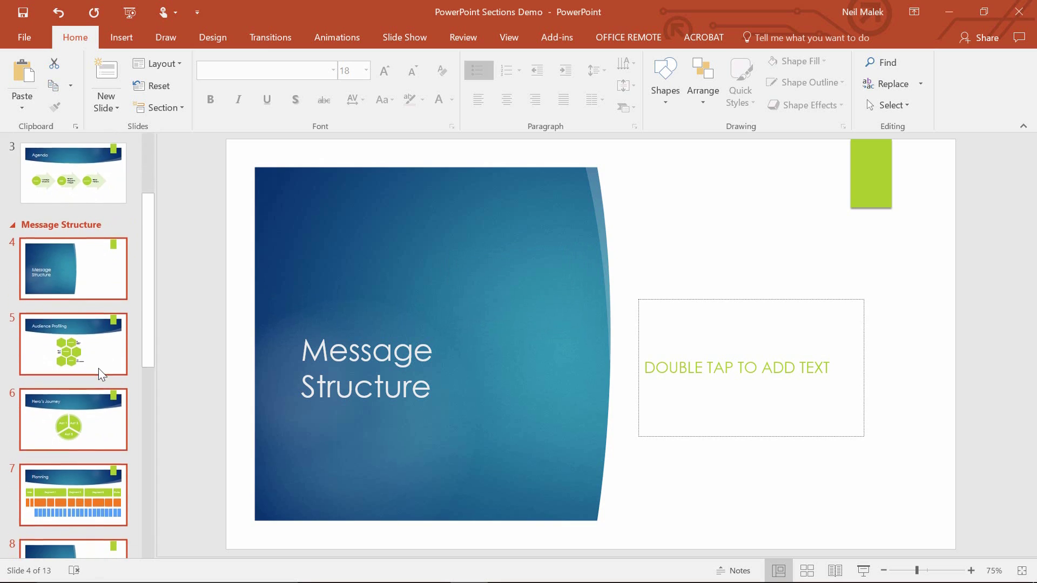
pyautogui.scroll(-4, 98, 368)
pyautogui.click(70, 360)
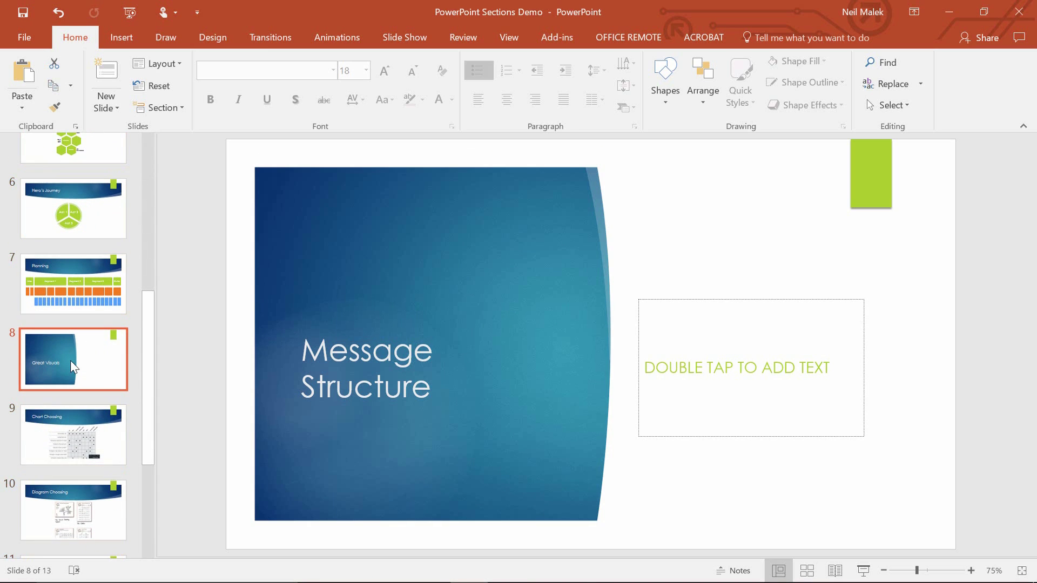
pyautogui.click(169, 106)
pyautogui.click(171, 127)
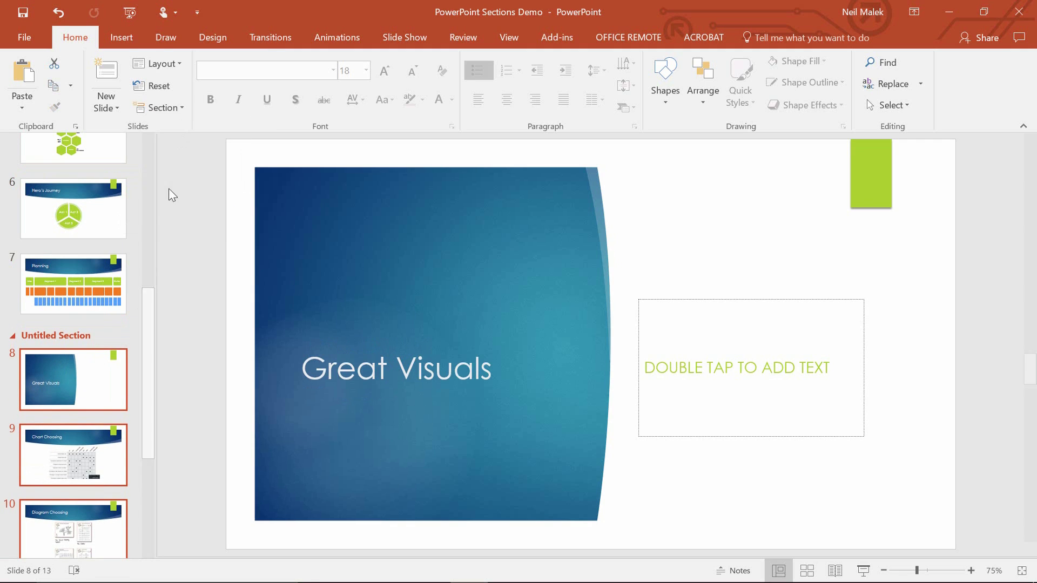
pyautogui.rightClick(70, 336)
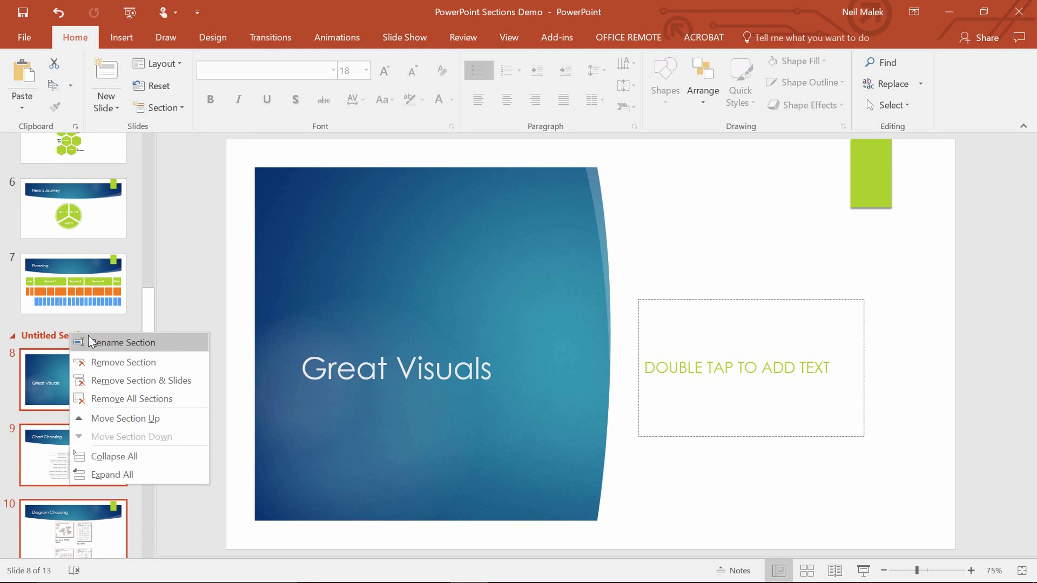
pyautogui.click(107, 340)
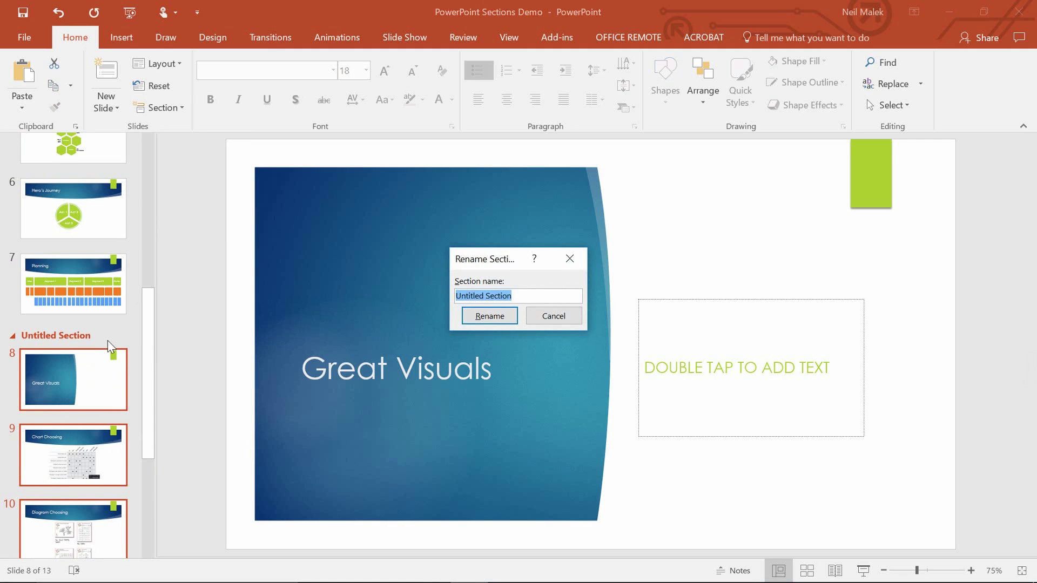
pyautogui.write('Great Visuals')
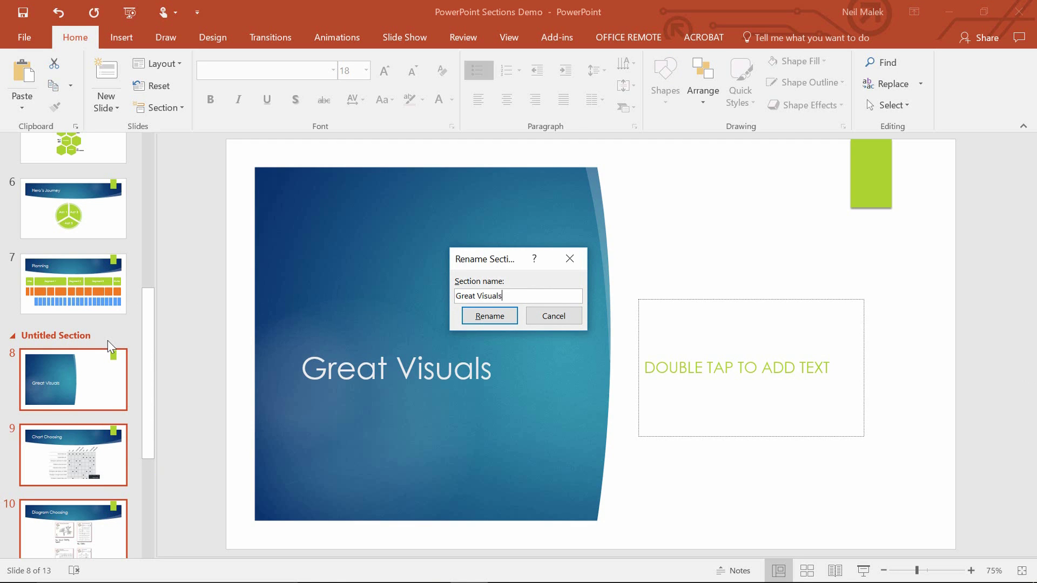
pyautogui.press('Return')
# Step: Add a section at slide 11 named 'Visual Consistency'
pyautogui.scroll(-5, 108, 340)
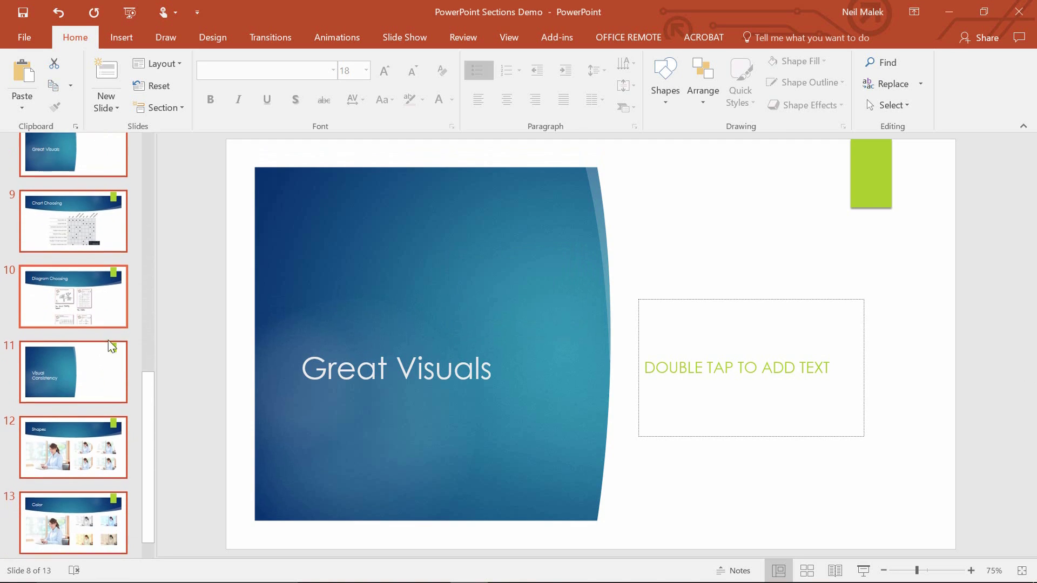
pyautogui.click(98, 354)
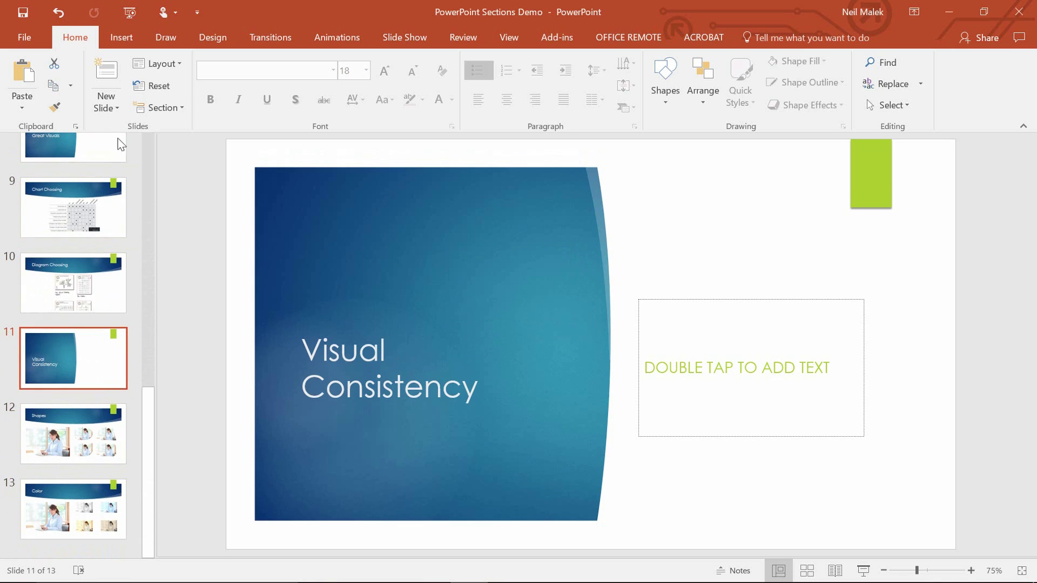
pyautogui.click(162, 108)
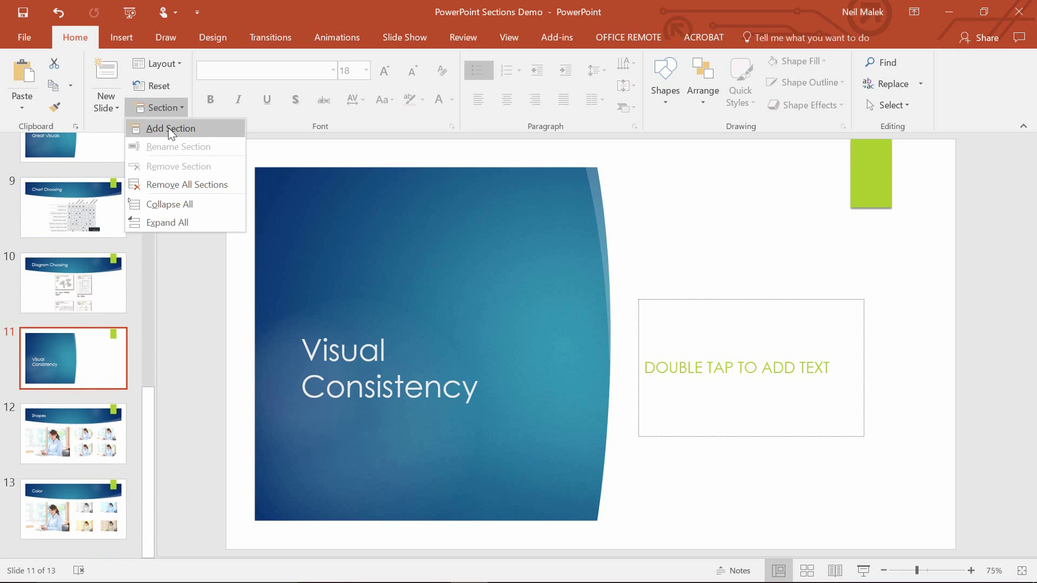
pyautogui.click(168, 128)
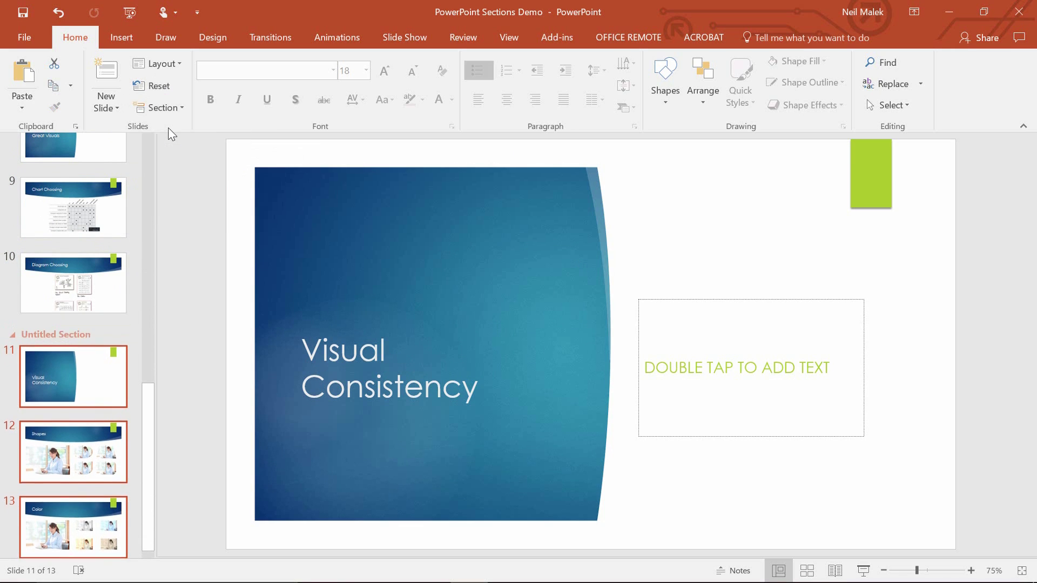
pyautogui.rightClick(72, 332)
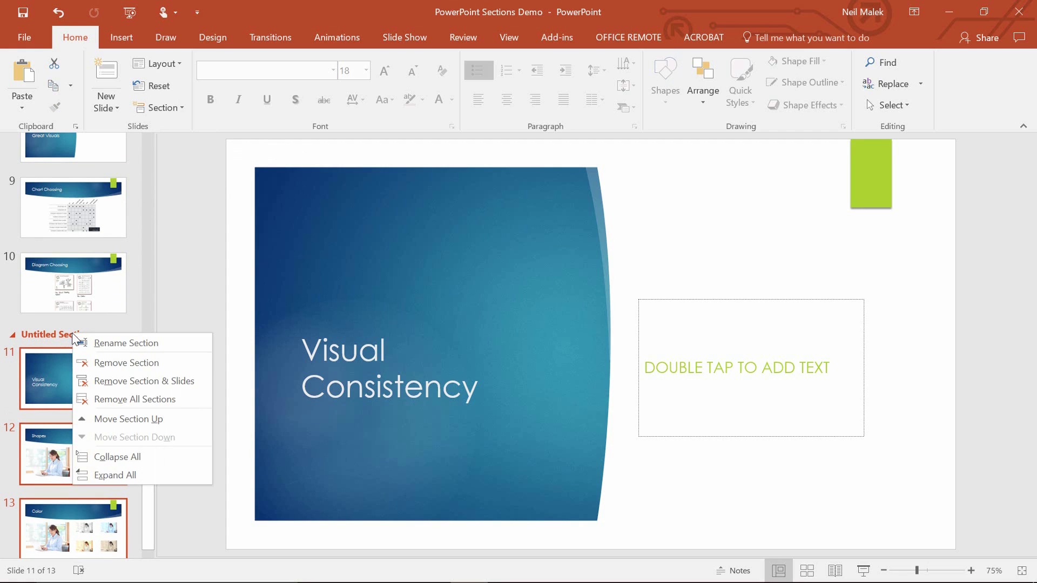
pyautogui.click(104, 342)
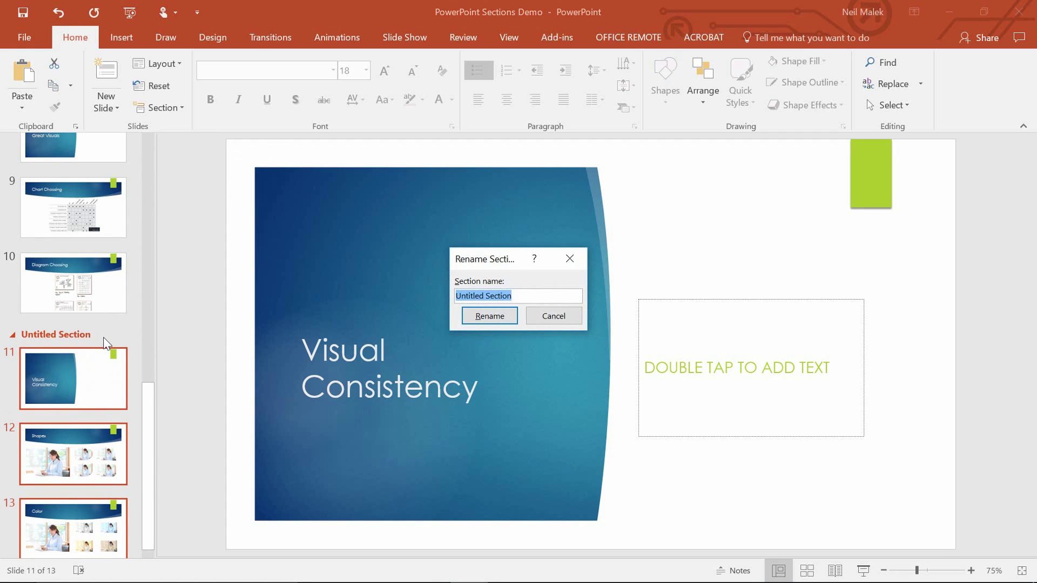
pyautogui.write('Vis')
pyautogui.press('BackSpace')
pyautogui.press('BackSpace')
pyautogui.write('isual')
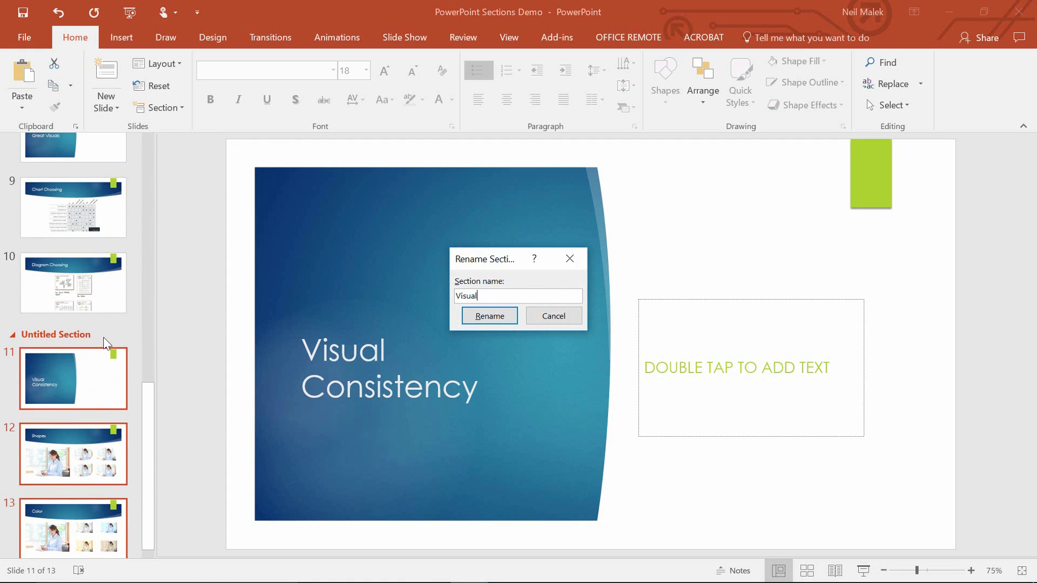
pyautogui.write(' Consistency')
pyautogui.press('Return')
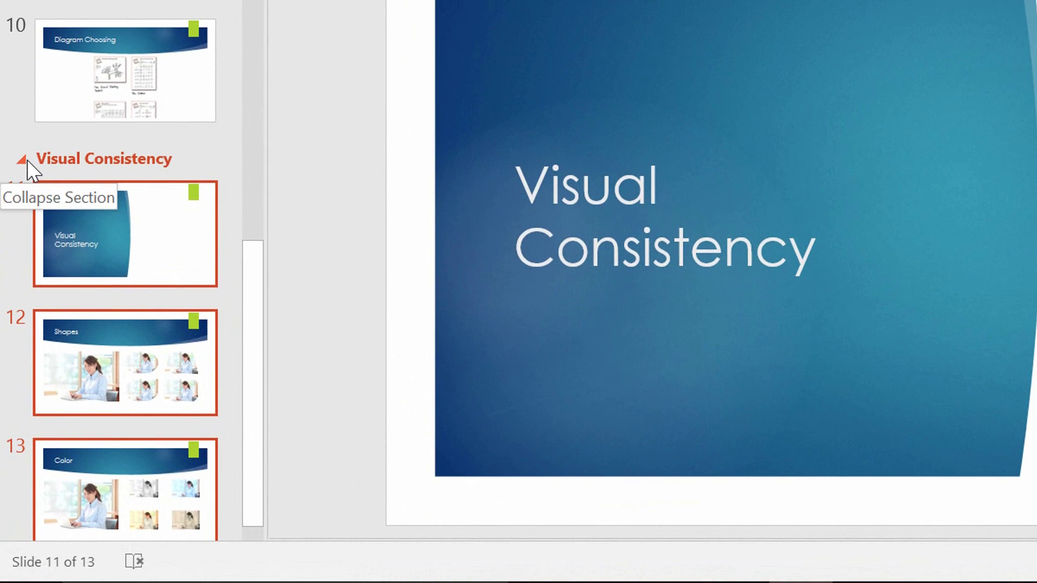
# Step: Collapse Visual Consistency (3), Great Visuals (3), Message Structure (4) and Intro (3) sections
pyautogui.click(26, 161)
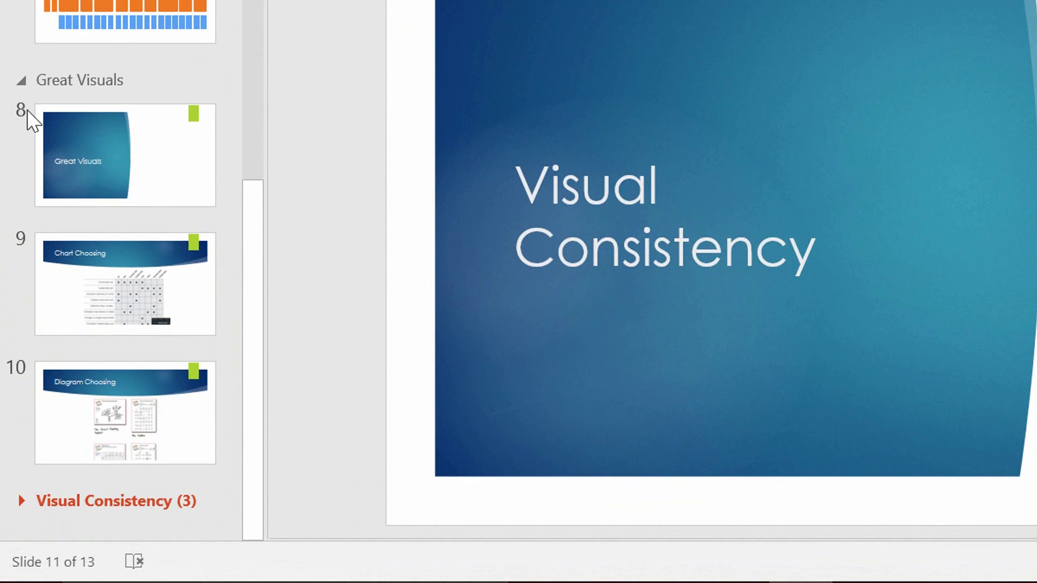
pyautogui.click(20, 82)
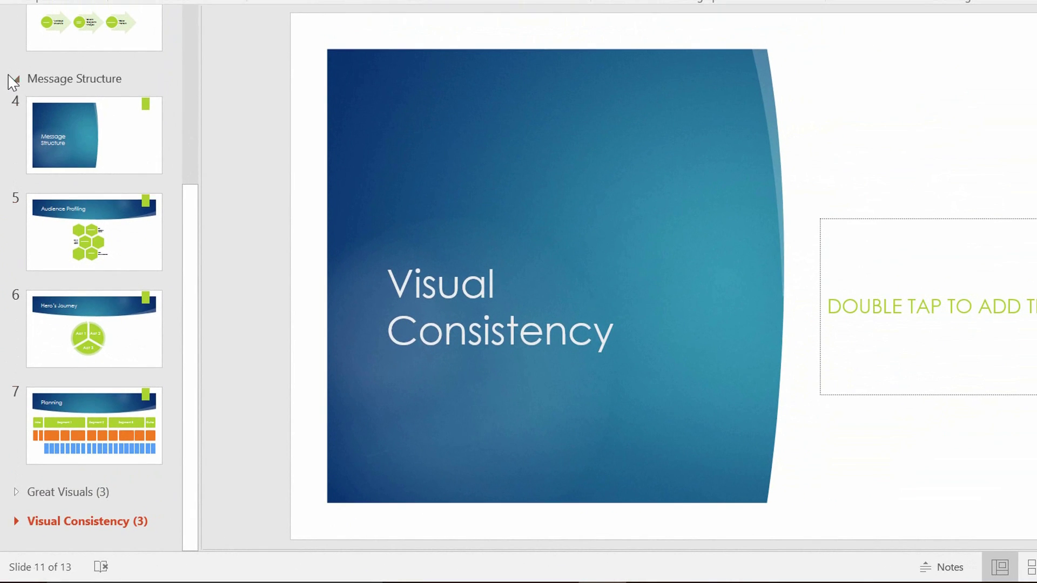
pyautogui.click(23, 22)
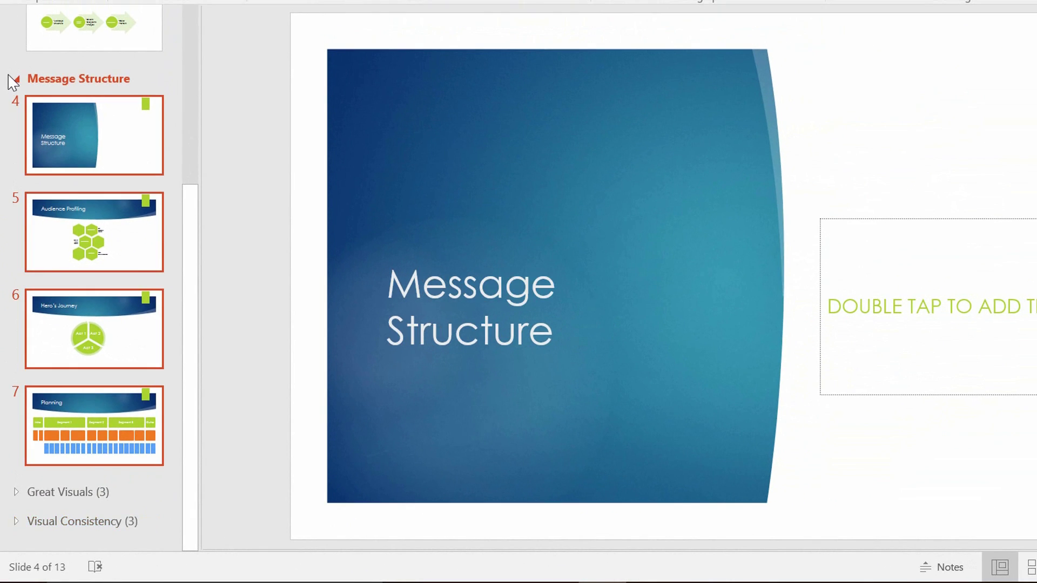
pyautogui.click(17, 80)
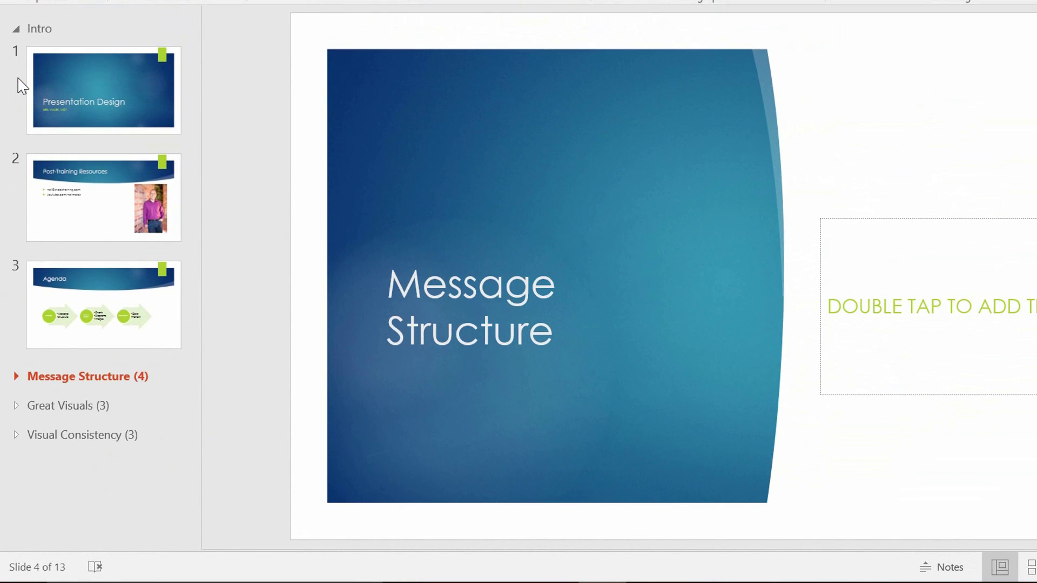
pyautogui.click(18, 30)
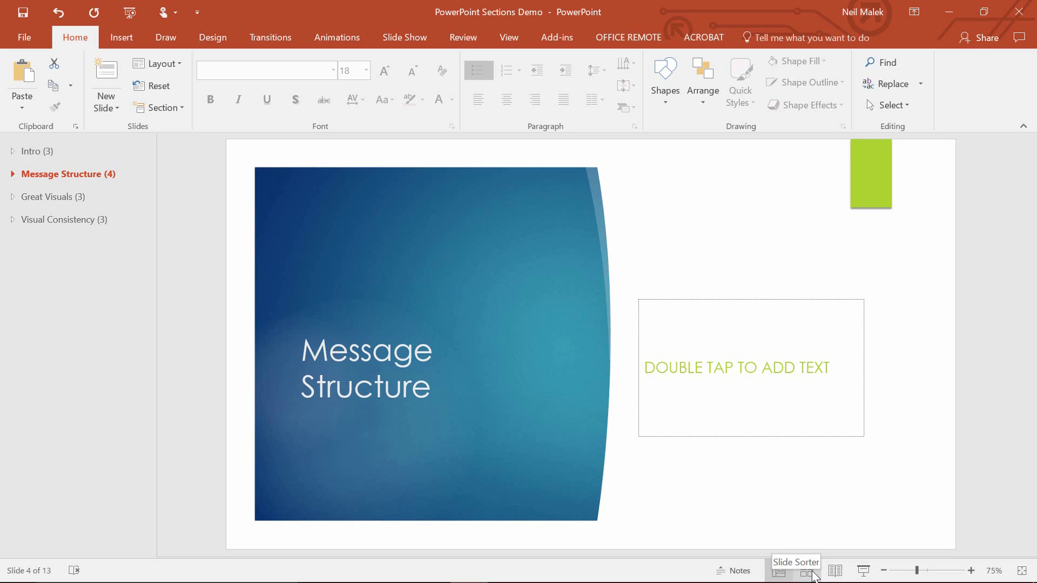
# Step: In Slide Sorter, toggle Intro and Message Structure, leave both expanded, then return to Normal view
pyautogui.click(807, 573)
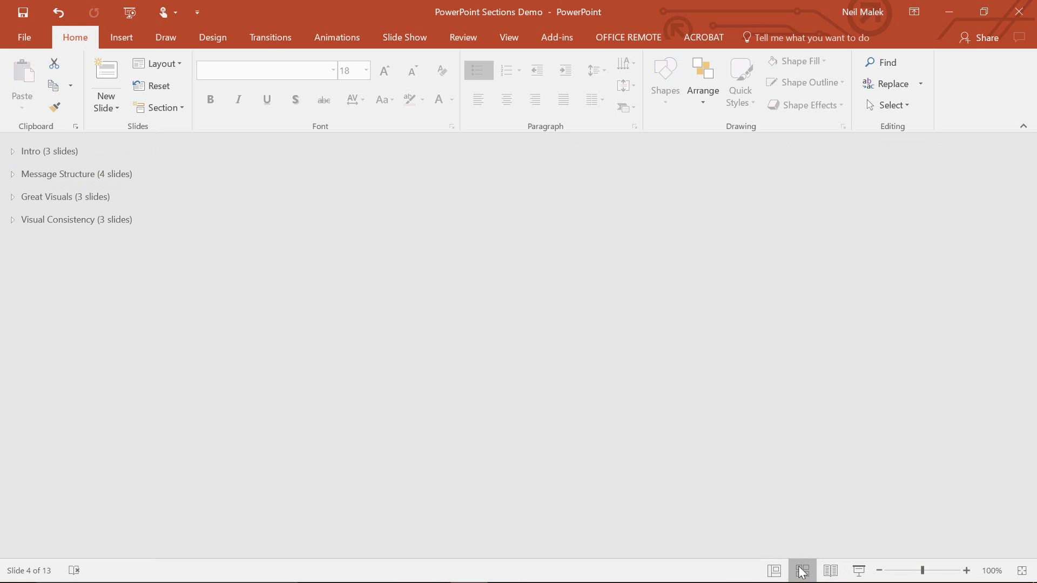
pyautogui.click(12, 151)
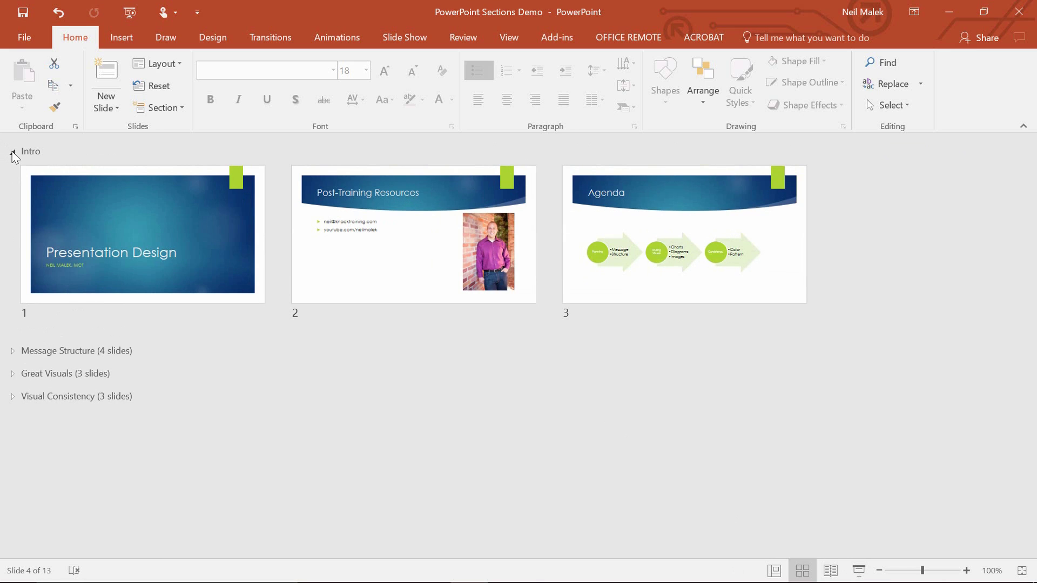
pyautogui.click(12, 351)
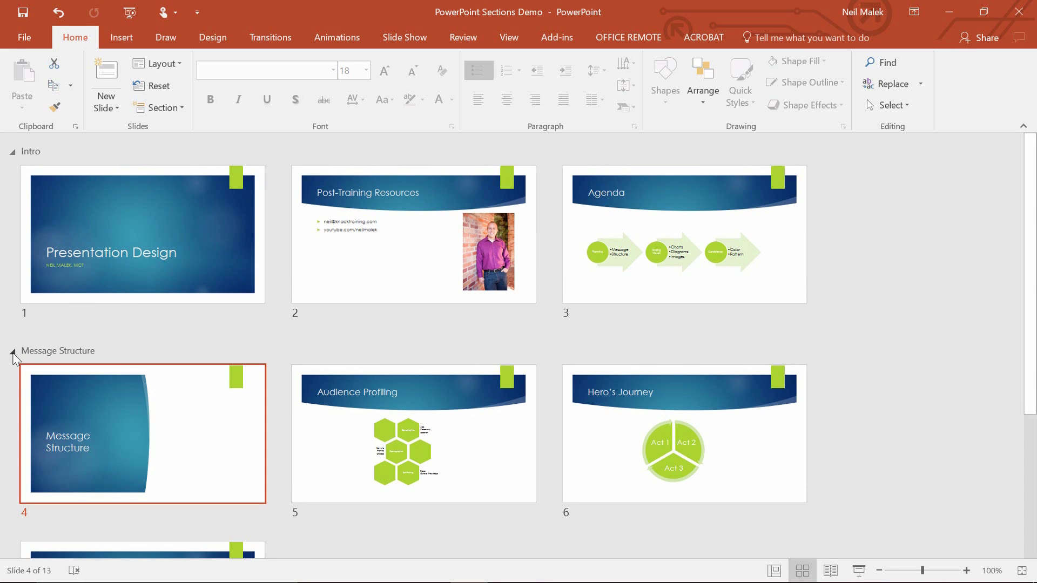
pyautogui.click(12, 351)
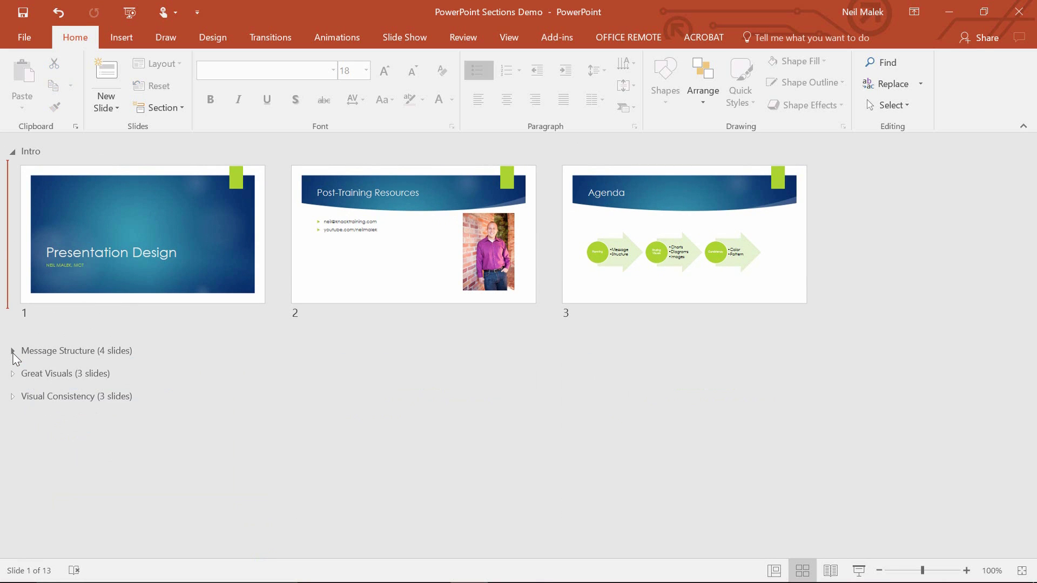
pyautogui.click(12, 152)
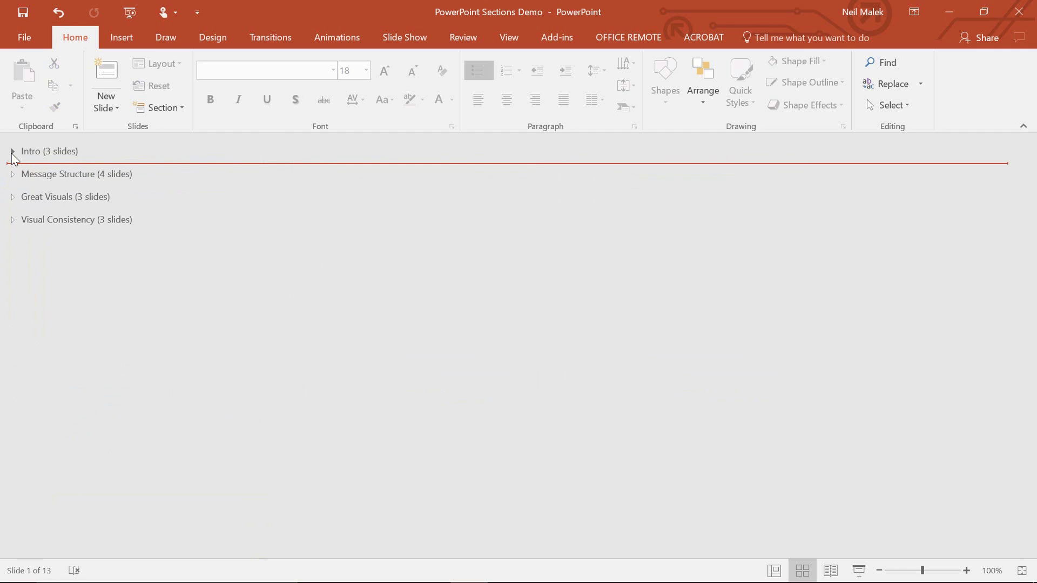
pyautogui.click(13, 153)
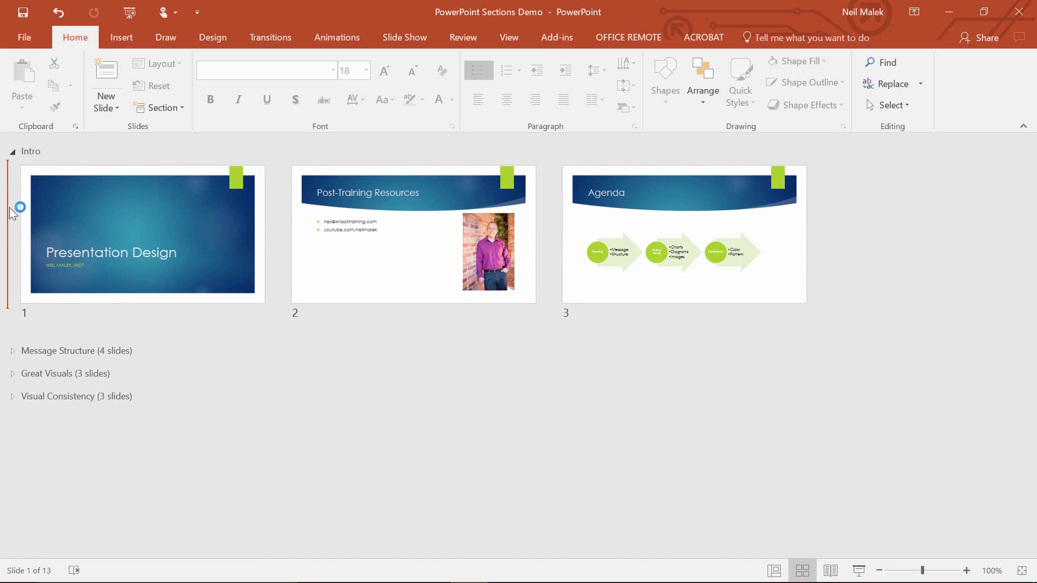
pyautogui.click(12, 352)
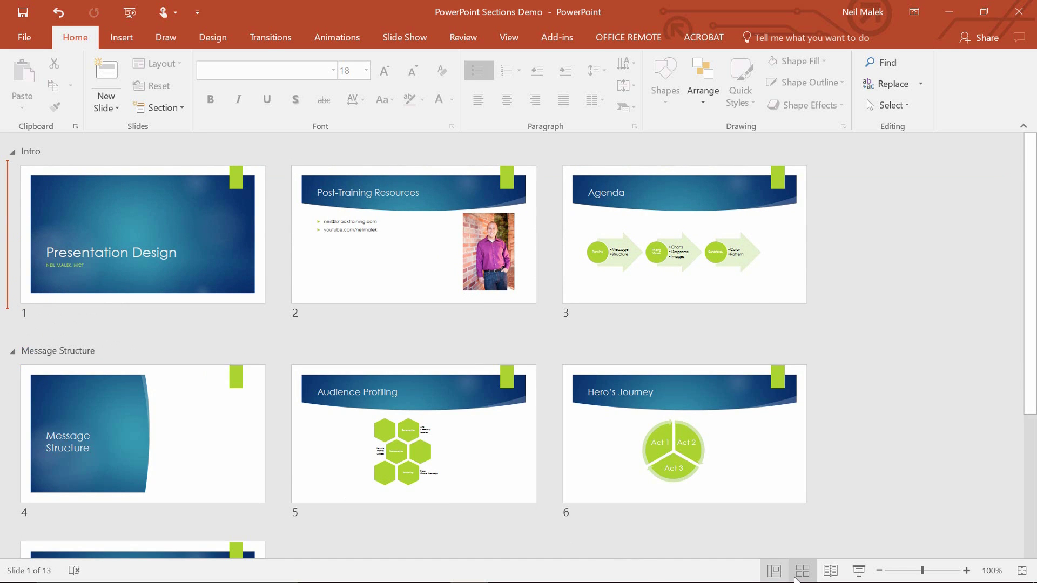
pyautogui.click(774, 571)
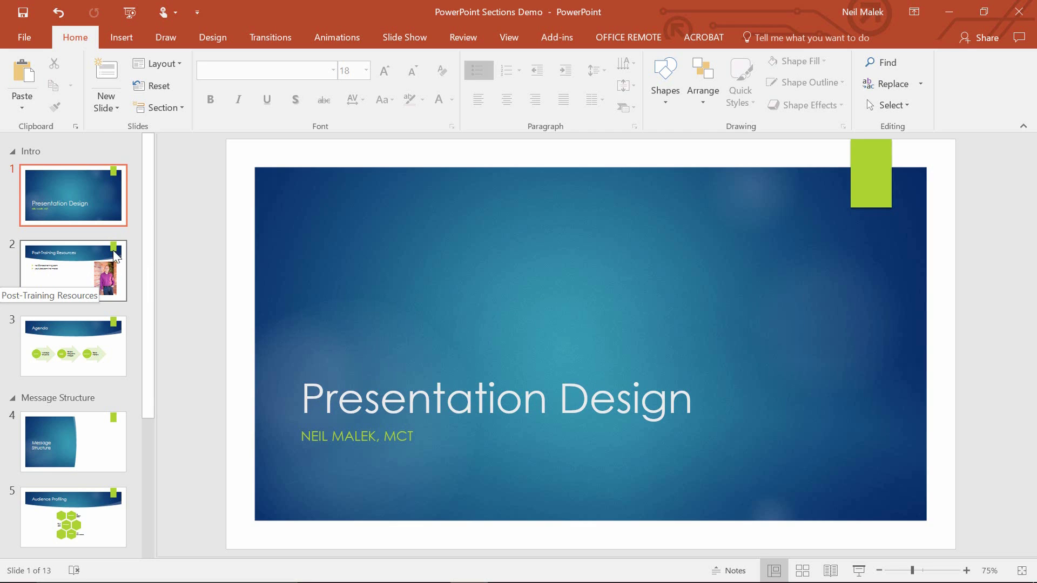
# Step: Insert a Summary Zoom linking the first slide of each of the four sections
pyautogui.click(122, 39)
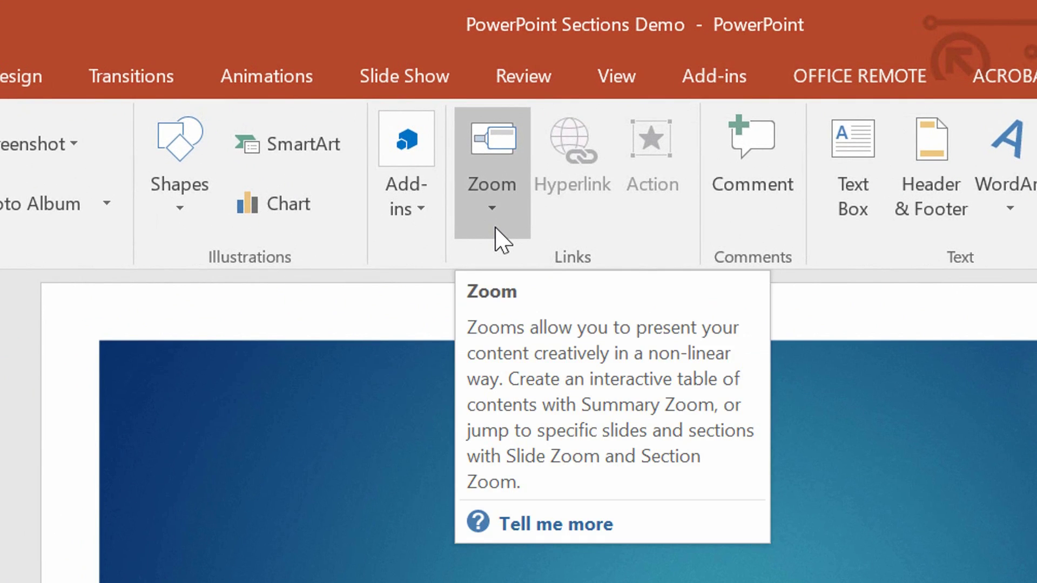
pyautogui.click(500, 238)
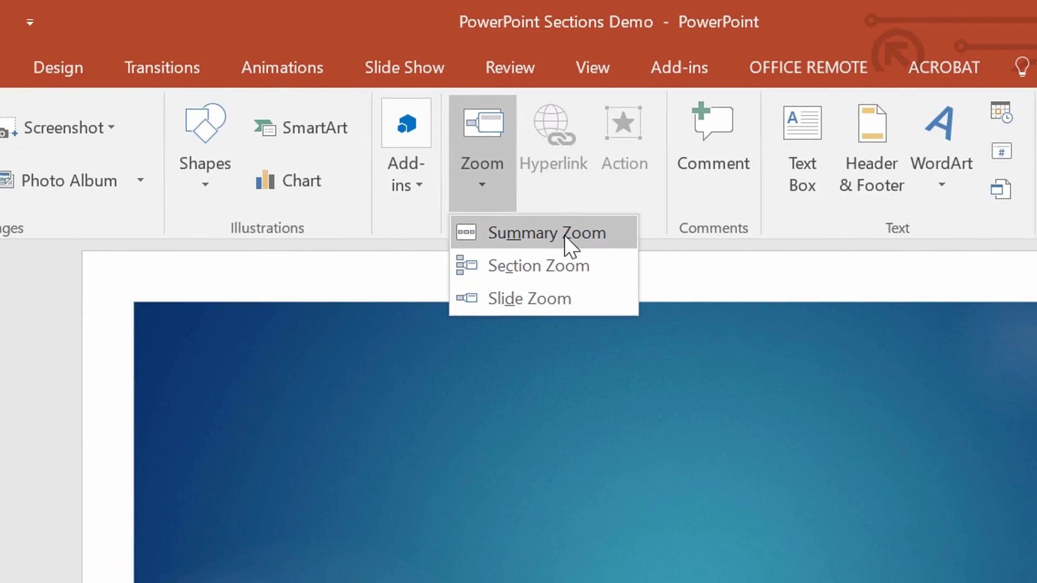
pyautogui.click(587, 268)
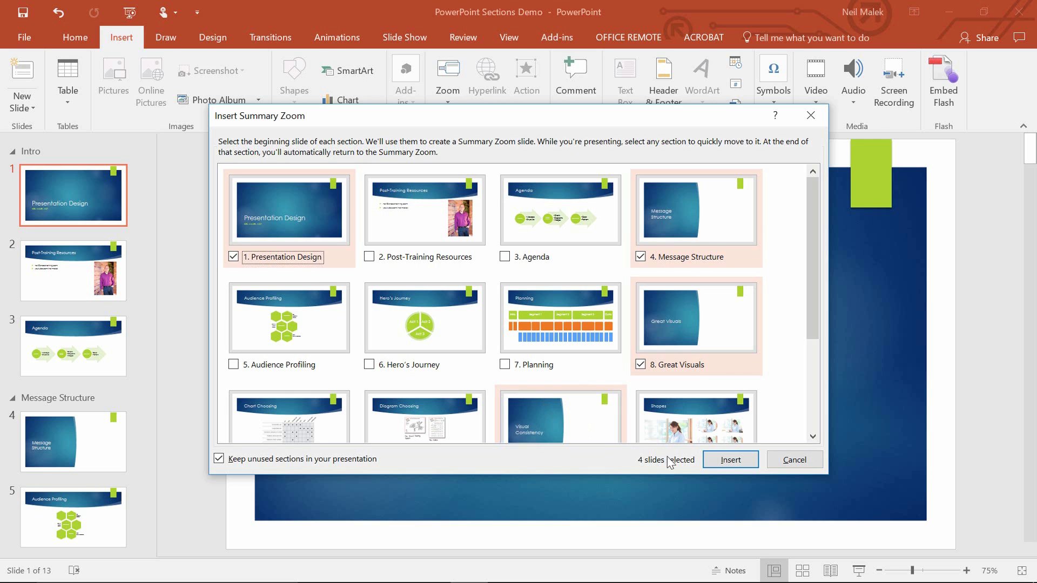
pyautogui.click(733, 460)
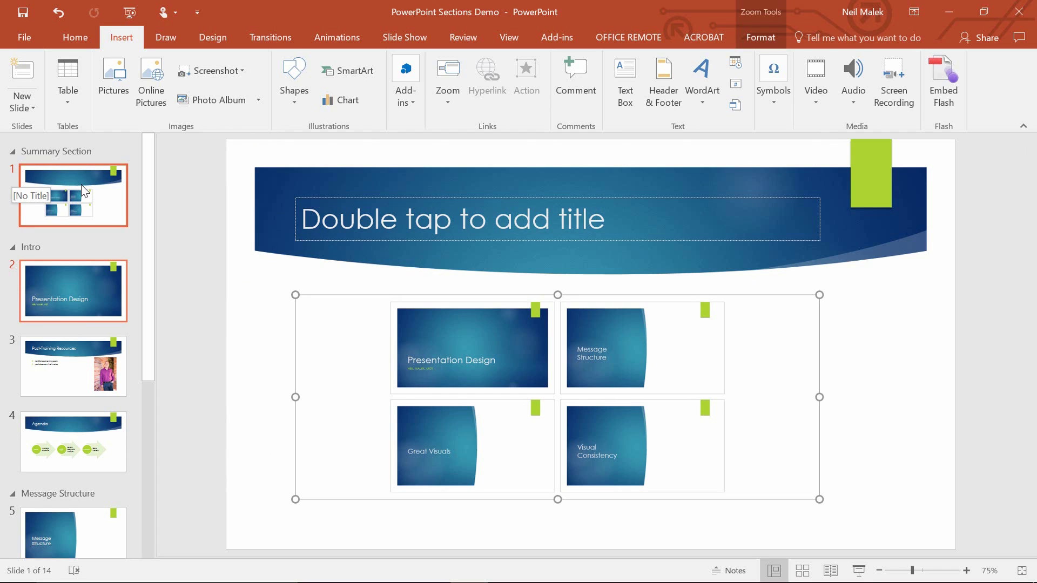
# Step: Run the slide show from the Summary Zoom slide to test its links, then exit
pyautogui.press('F5')
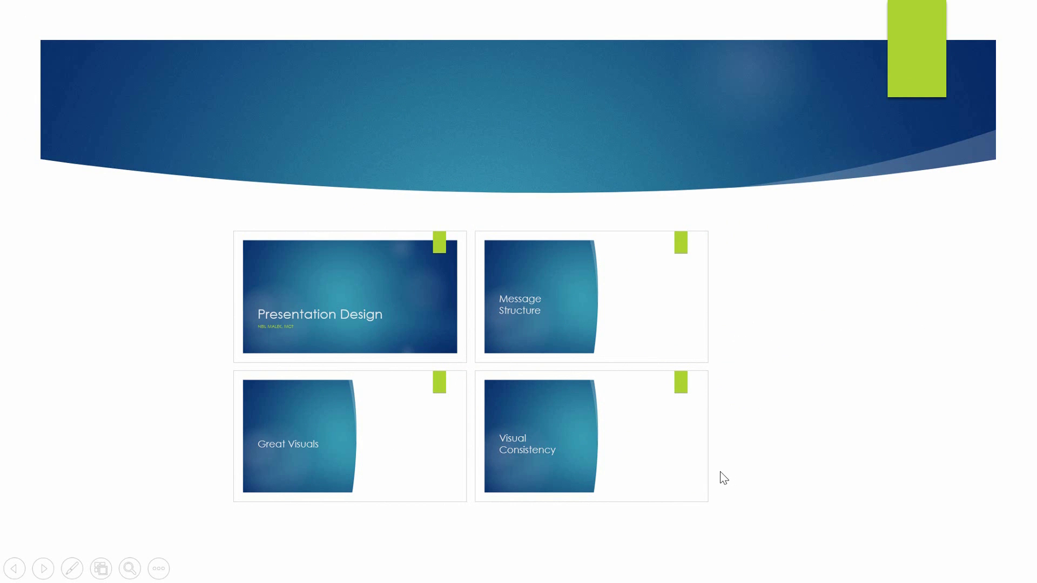
pyautogui.press('Escape')
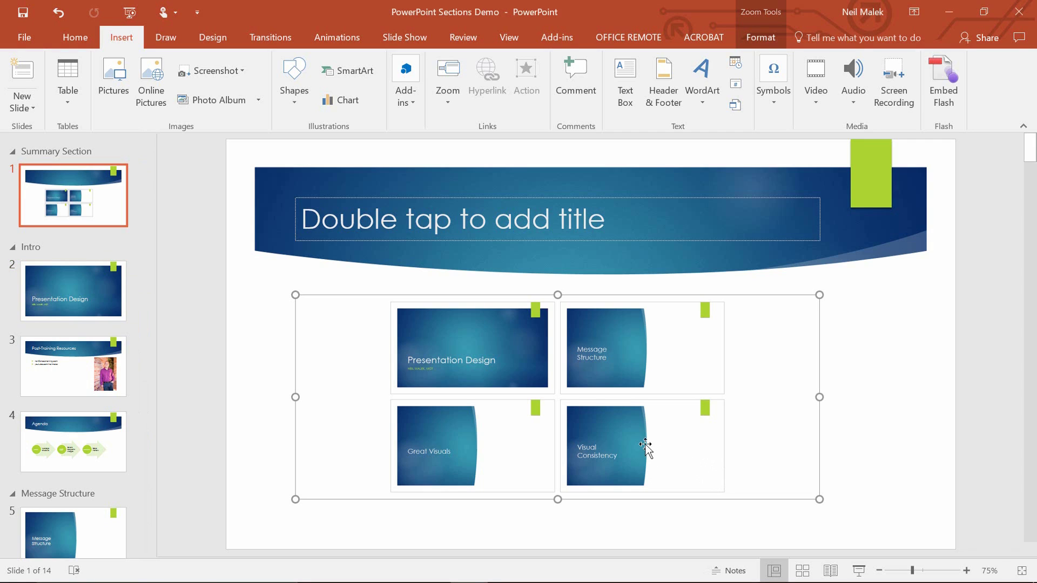